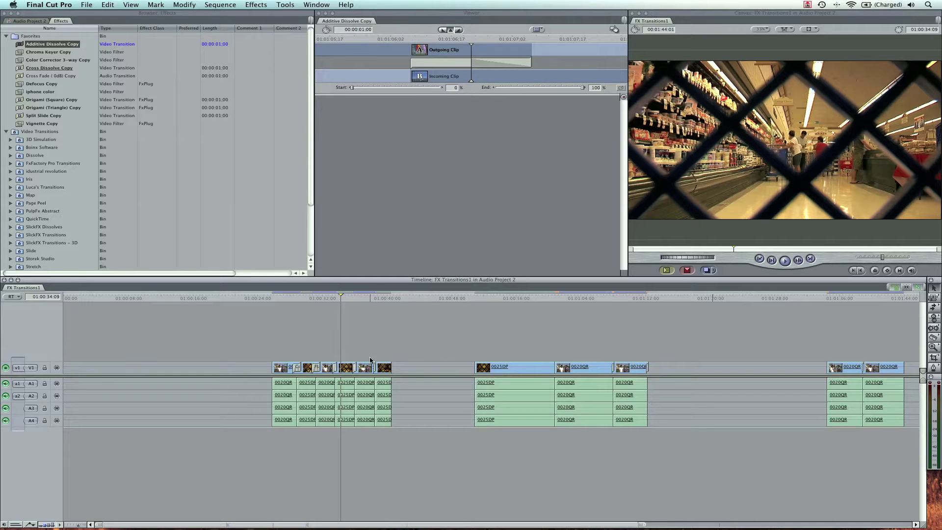
Zoom the timeline in on the opening clips of the FX Transitions1 sequence
{"action": "key", "text": "alt+equal"}
{"action": "key", "text": "alt+equal"}
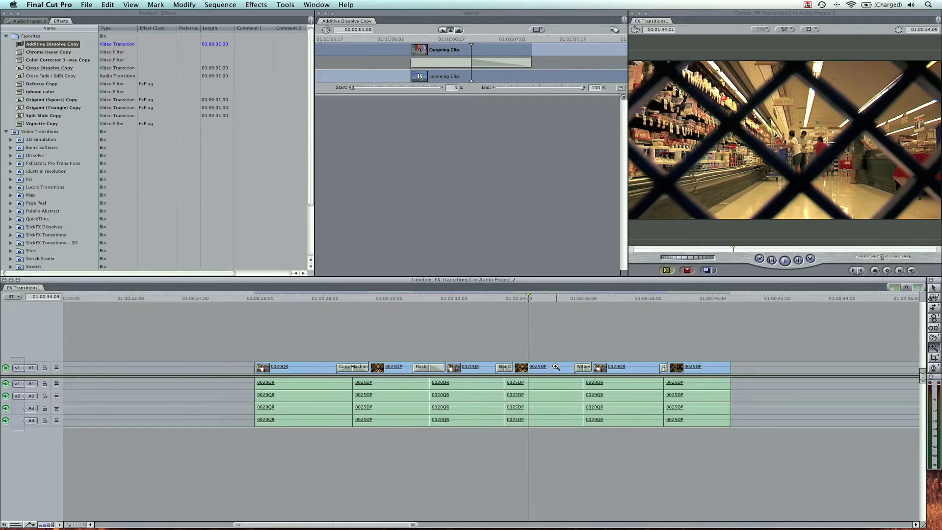
Set an in point at the first clip's start and an out point after the last opening clip
{"action": "left_click_drag", "start_coordinate": [267, 299], "coordinate": [255, 302]}
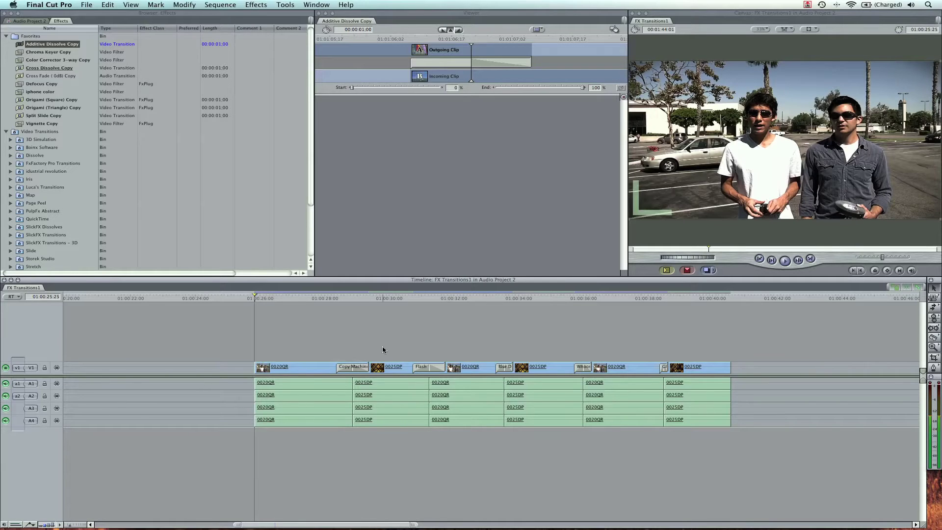
{"action": "key", "text": "i"}
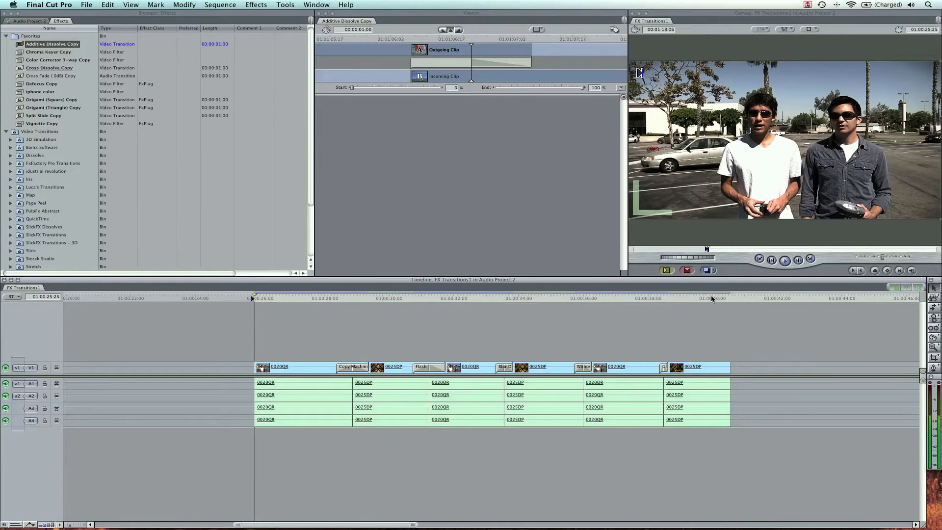
{"action": "left_click_drag", "start_coordinate": [712, 298], "coordinate": [725, 298]}
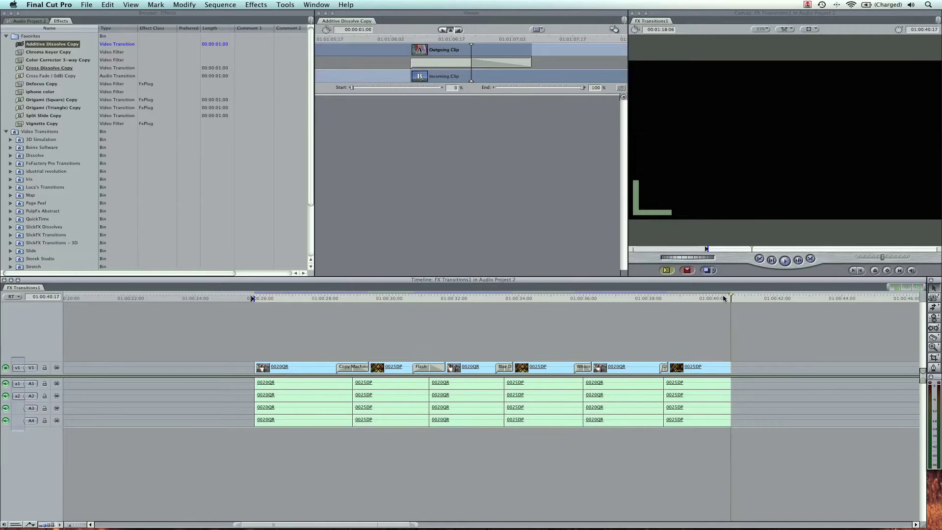
{"action": "key", "text": "o"}
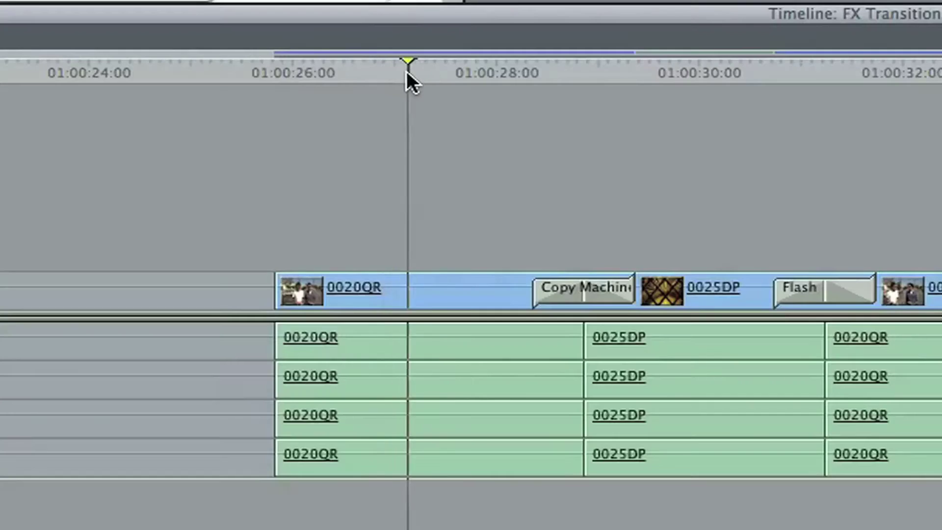
Mark a range around the first clip and trim the edit after the Copy Machine transition
{"action": "left_click_drag", "start_coordinate": [268, 299], "coordinate": [302, 299]}
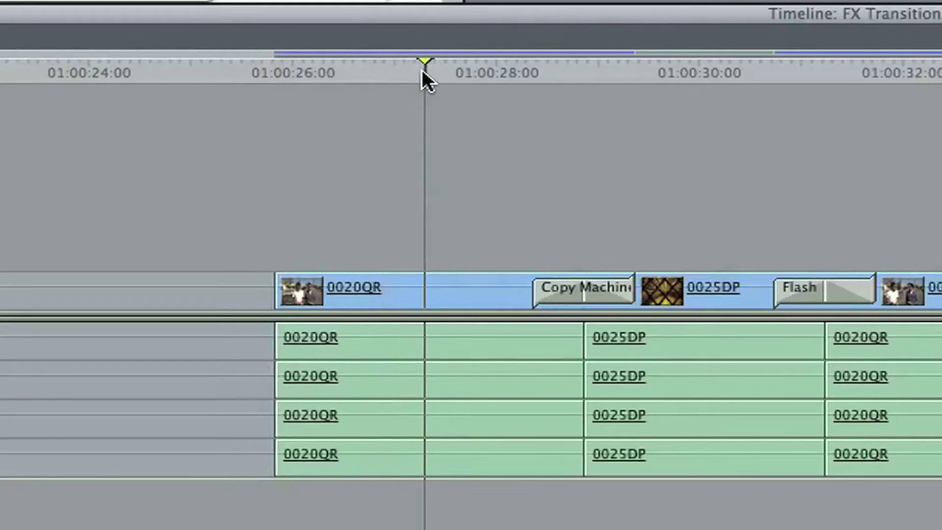
{"action": "key", "text": "x"}
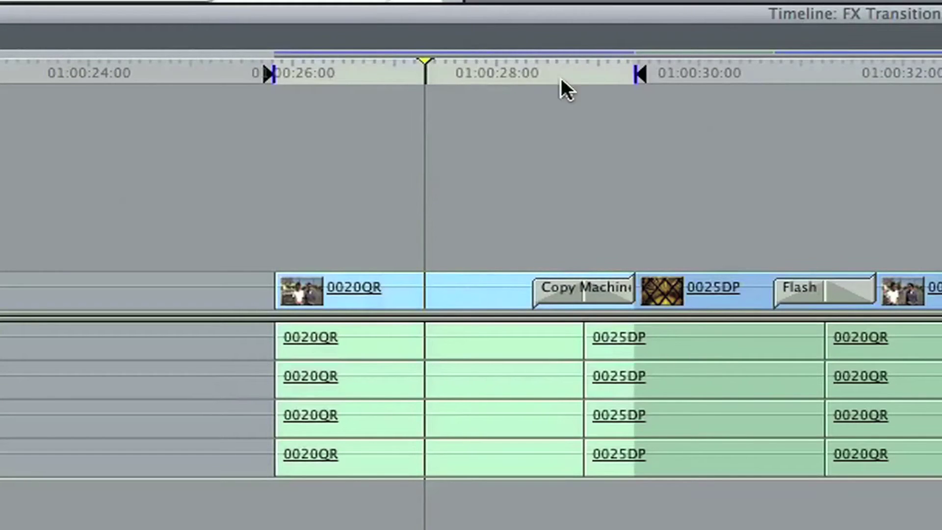
{"action": "left_click_drag", "start_coordinate": [635, 287], "coordinate": [593, 288]}
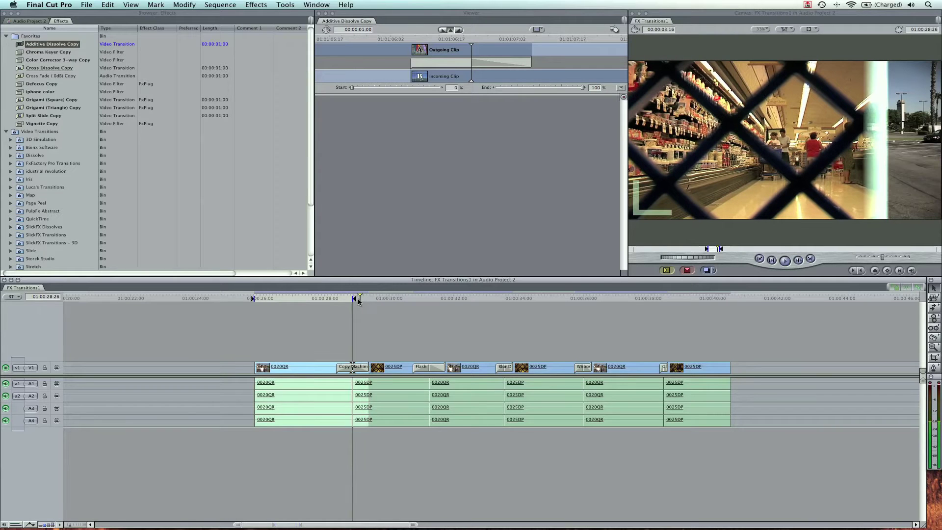
{"action": "left_click", "coordinate": [358, 300]}
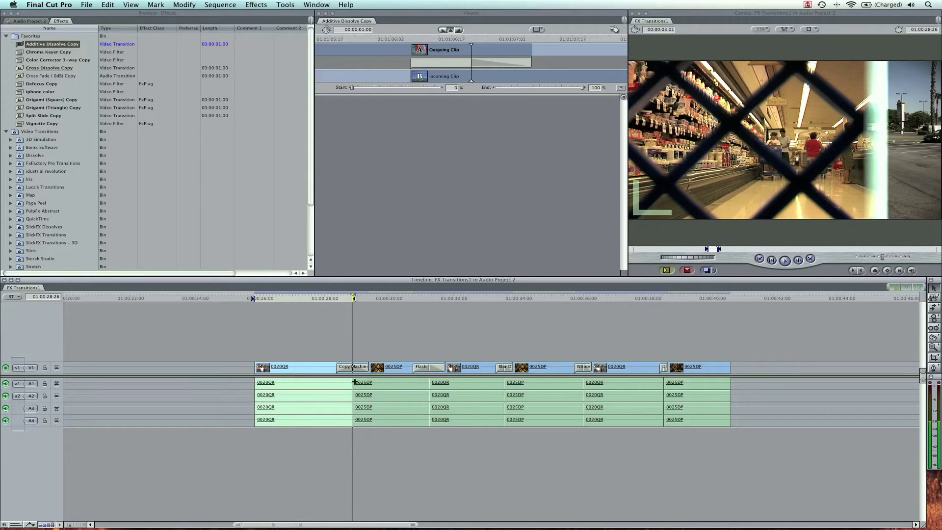
Re-mark the in point at the first clip's start and the out point at the clips' end
{"action": "key", "text": "Up"}
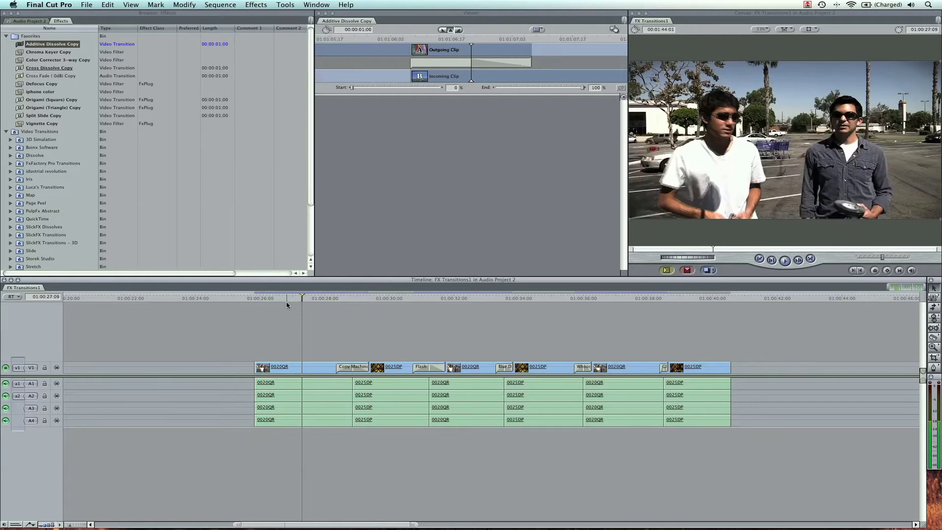
{"action": "key", "text": "i"}
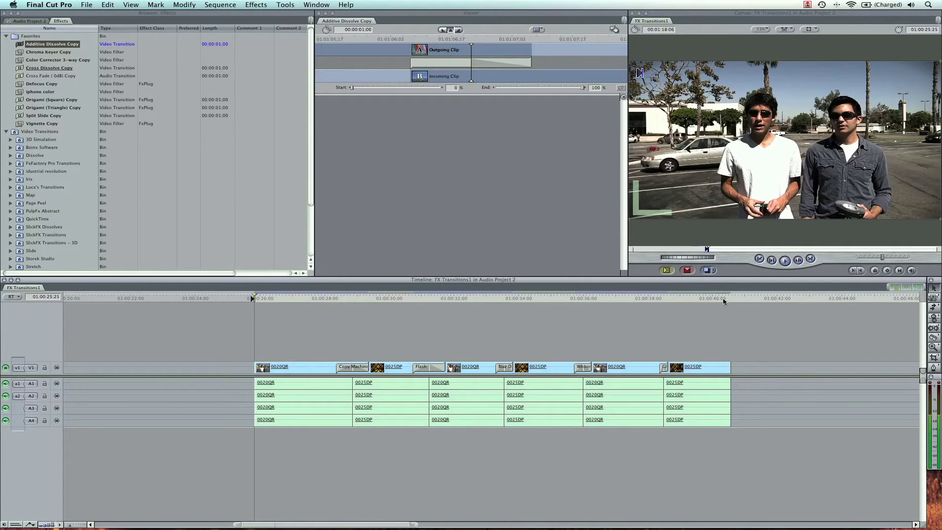
{"action": "left_click", "coordinate": [729, 298]}
{"action": "key", "text": "o"}
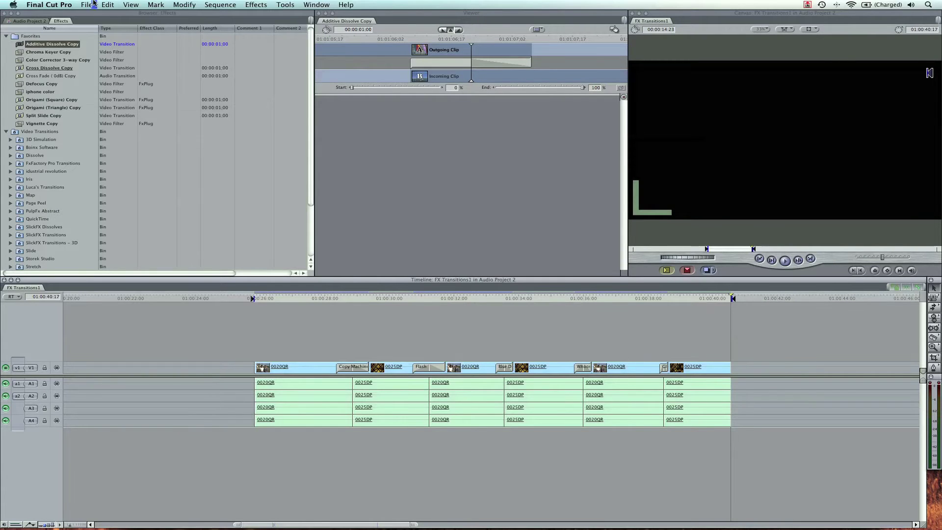
{"action": "left_click", "coordinate": [87, 4]}
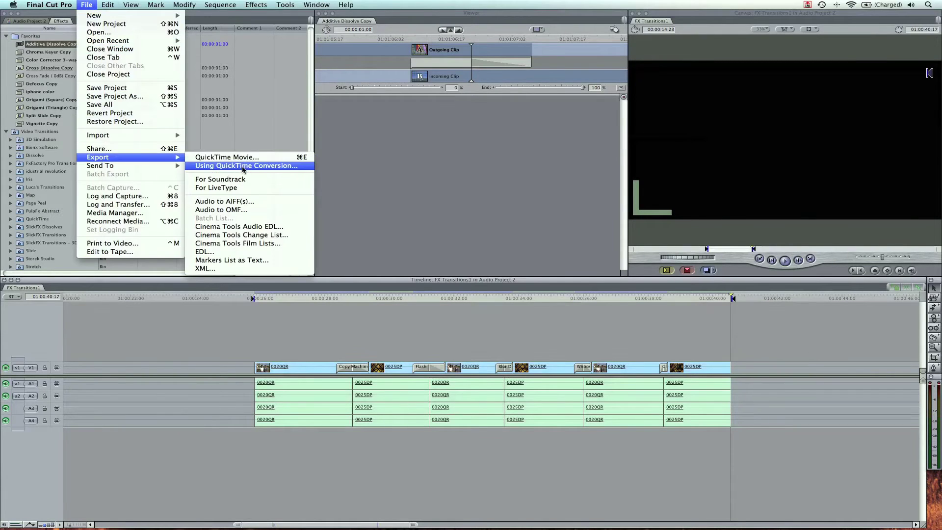
Export the marked range as QuickTime Movie 'FX Transitions1' via QuickTime Conversion
{"action": "mouse_move", "coordinate": [97, 157]}
{"action": "left_click", "coordinate": [243, 166]}
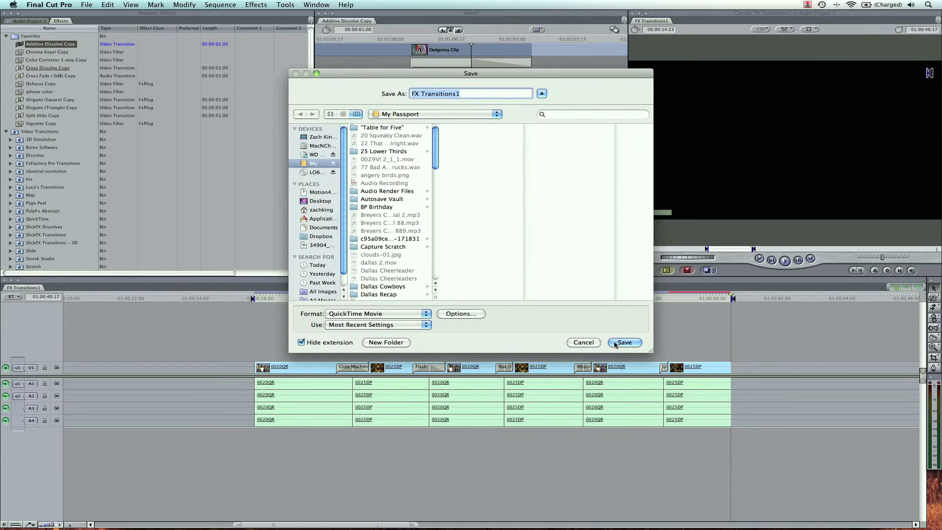
{"action": "left_click", "coordinate": [625, 342]}
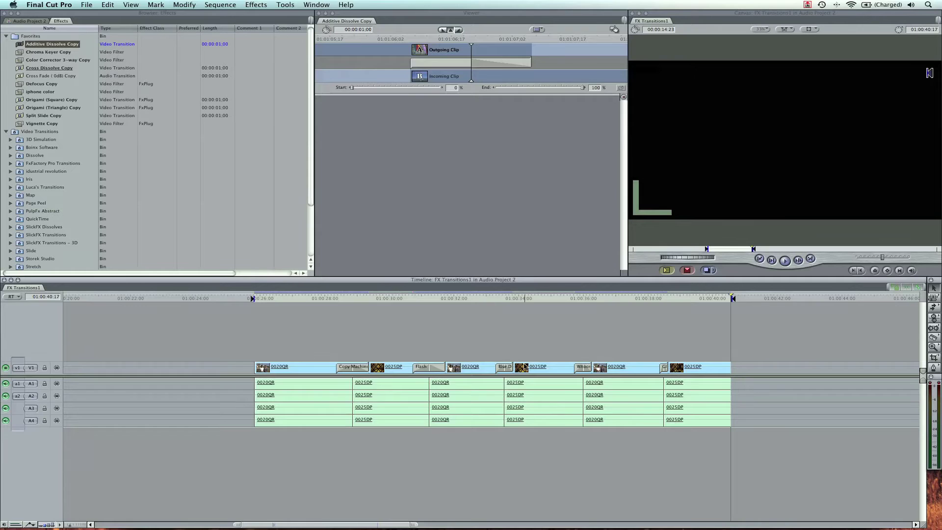
Clear the in and out points with Mark > Clear In and Out, then zoom out to the whole sequence
{"action": "key", "text": "alt+x"}
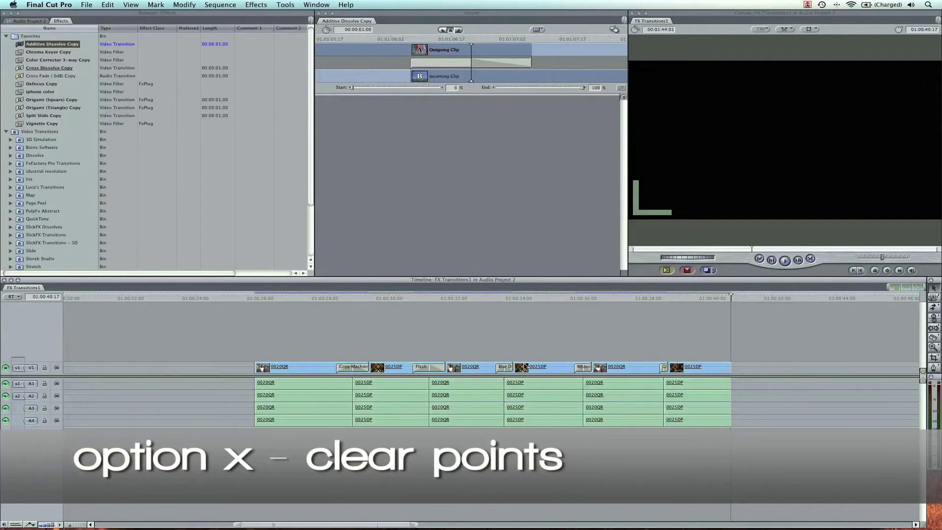
{"action": "key", "text": "super+z"}
{"action": "left_click", "coordinate": [154, 5]}
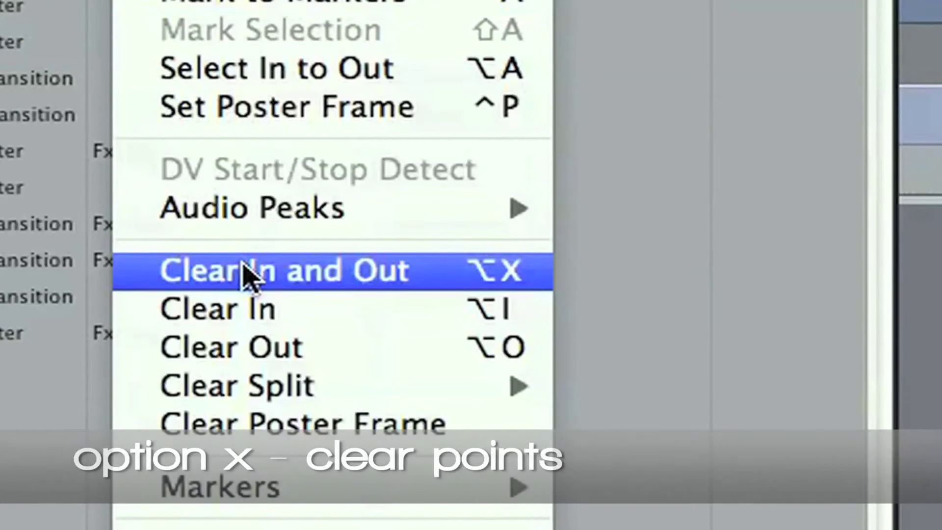
{"action": "left_click", "coordinate": [251, 276]}
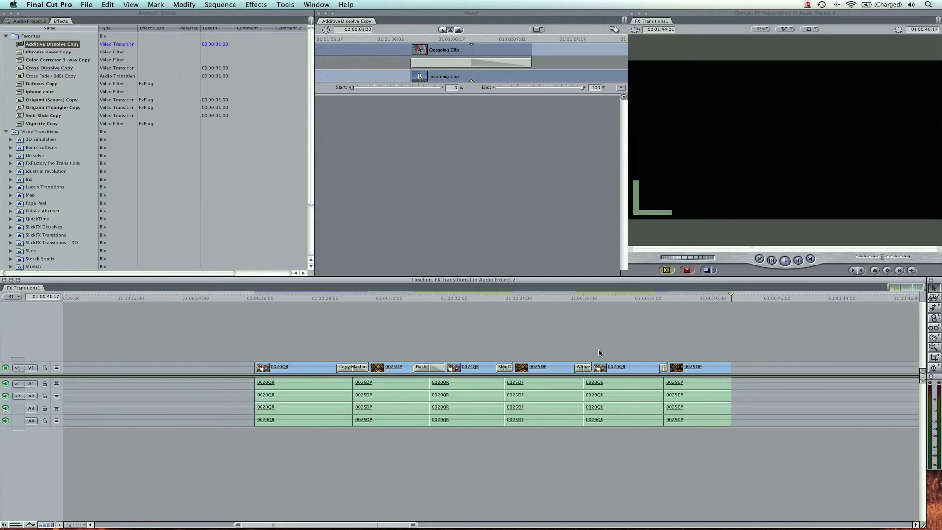
{"action": "key", "text": "shift+z"}
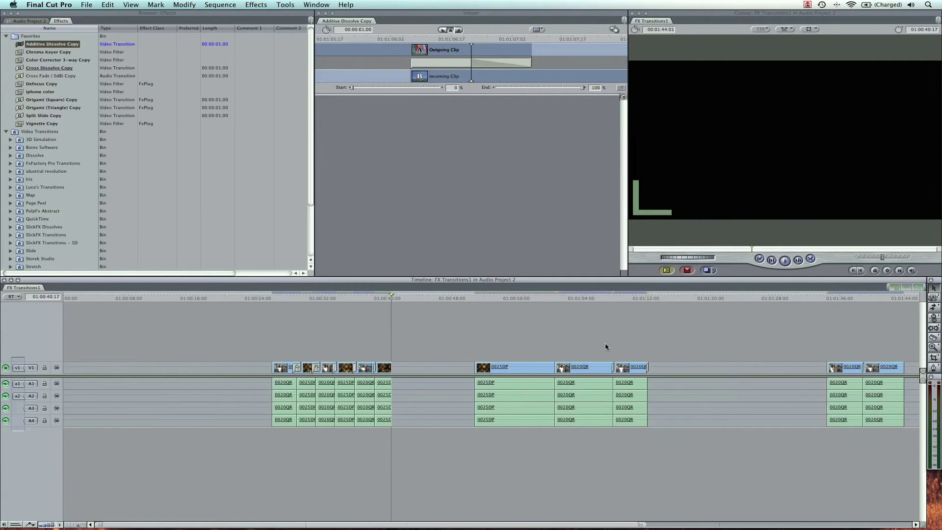